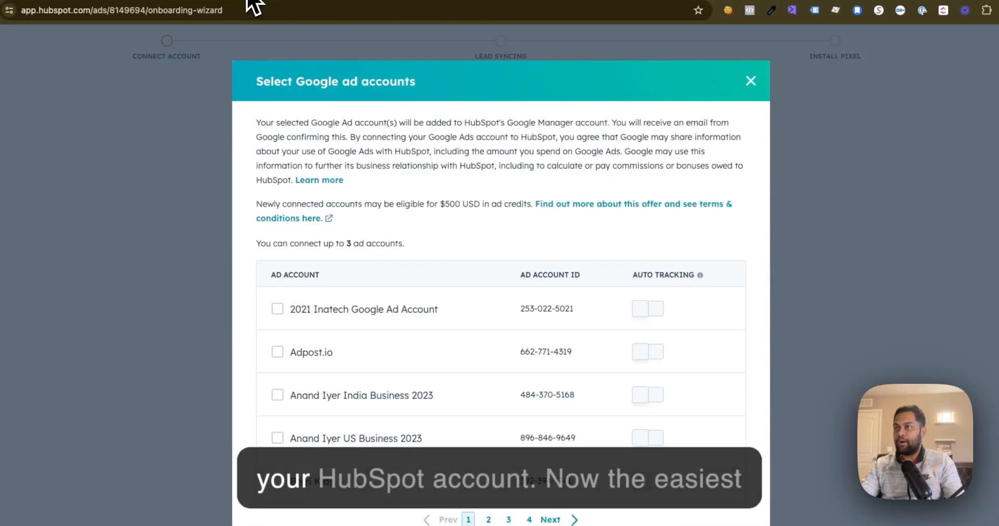
Step: Close the Google ad account selection and open the Ads settings under Marketing in the account settings
click(750, 76)
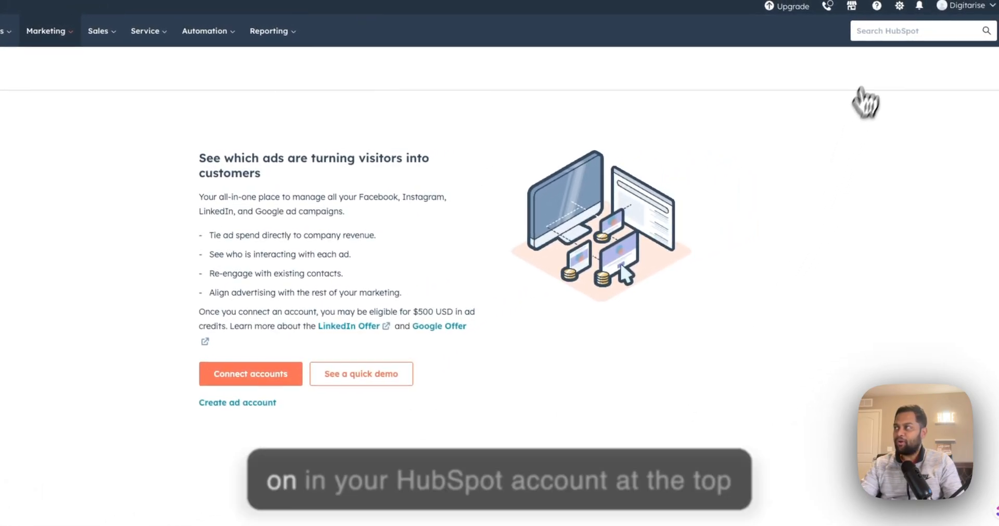
click(900, 5)
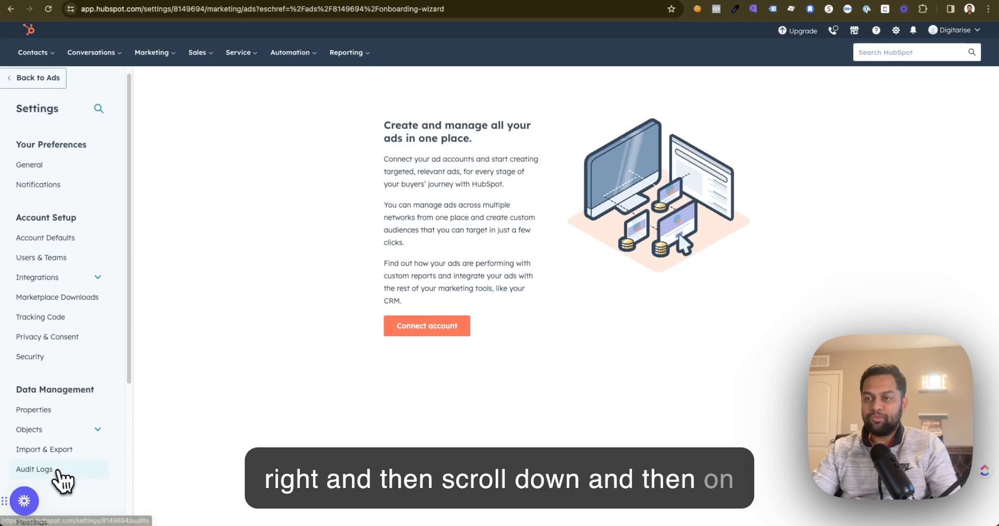
scroll(55, 477, down, 4)
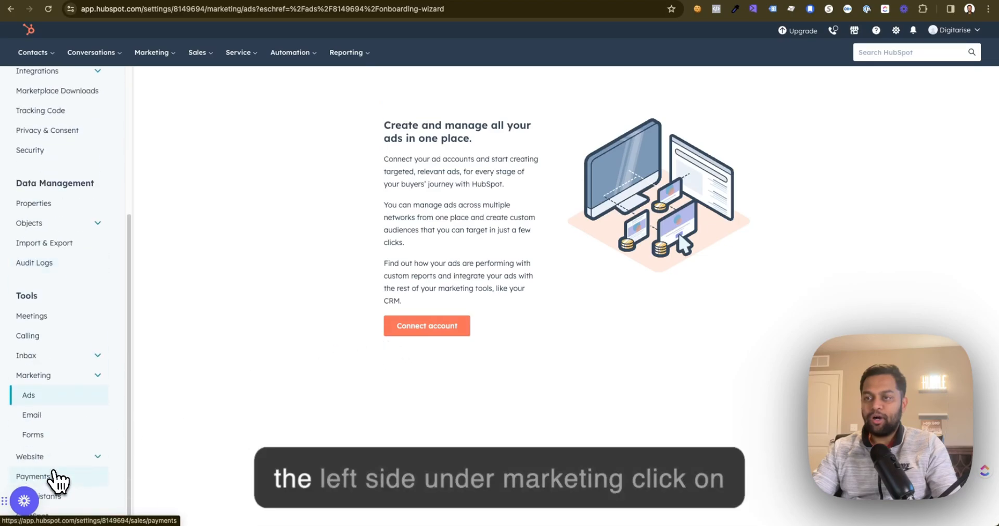
click(26, 387)
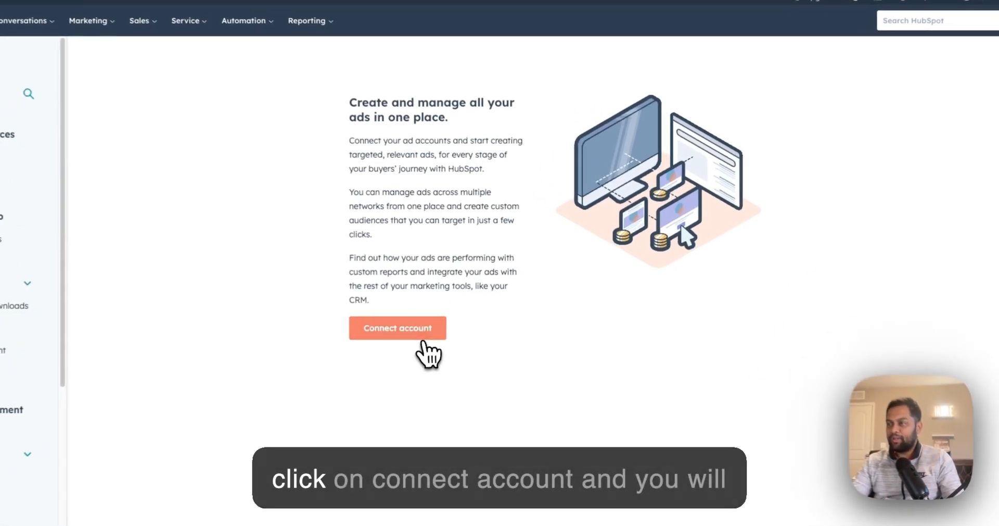
Step: Start connecting an ad account, connect it through Google Ads, and continue with the ads setup wizard
click(443, 328)
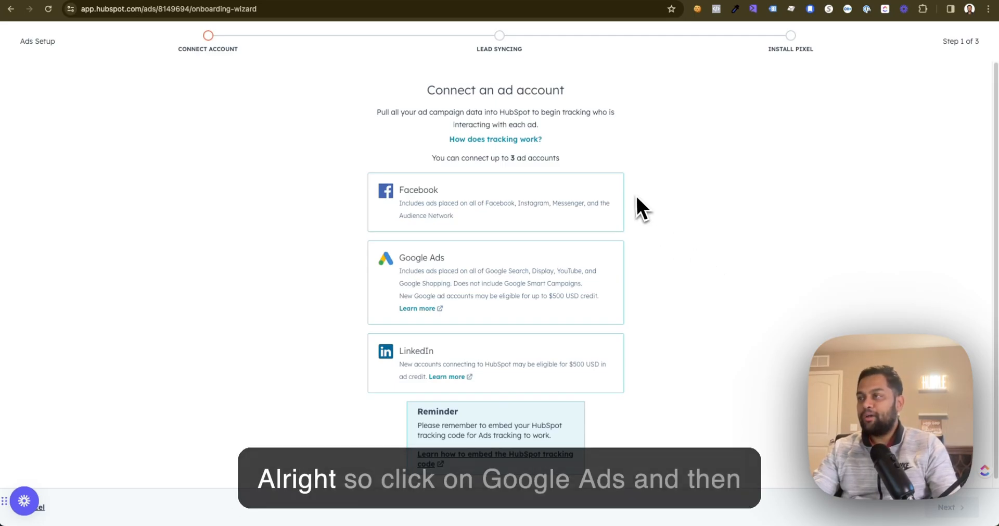
click(538, 281)
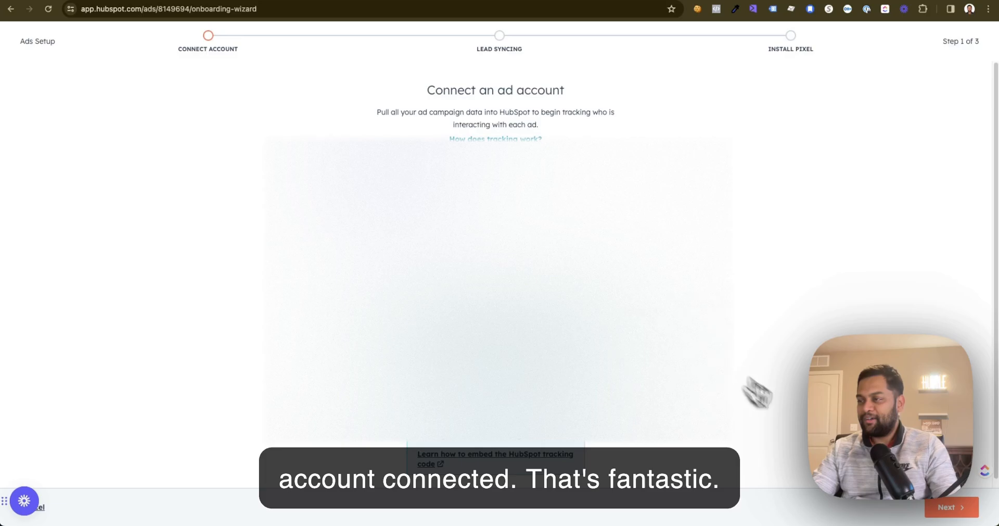
click(950, 506)
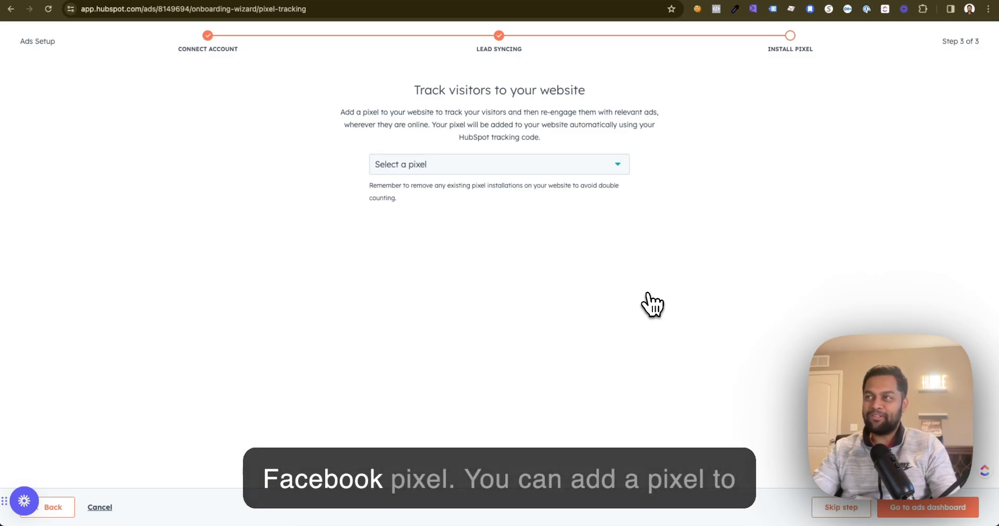
Step: Choose the connected Google Ads account's pixel for visitor tracking, but skip the pixel installation step
click(555, 174)
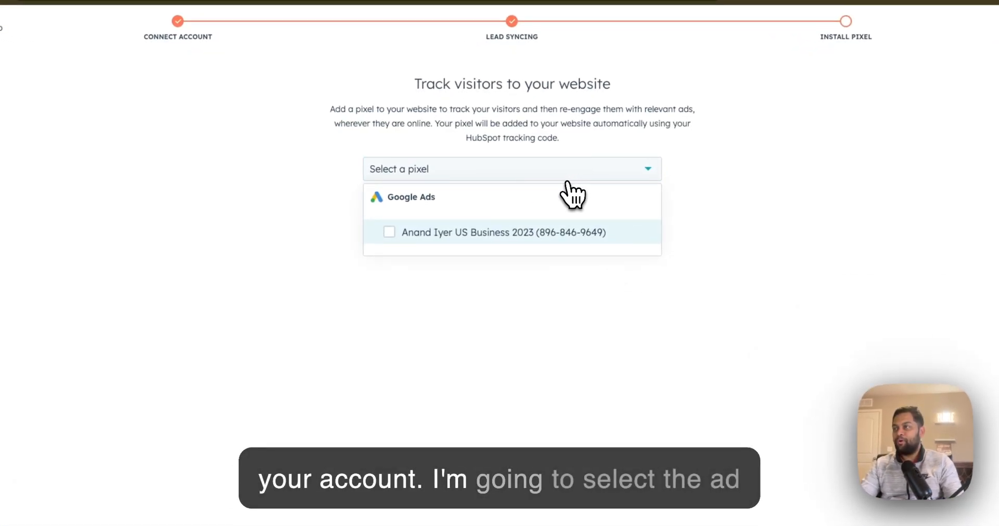
click(395, 235)
click(422, 302)
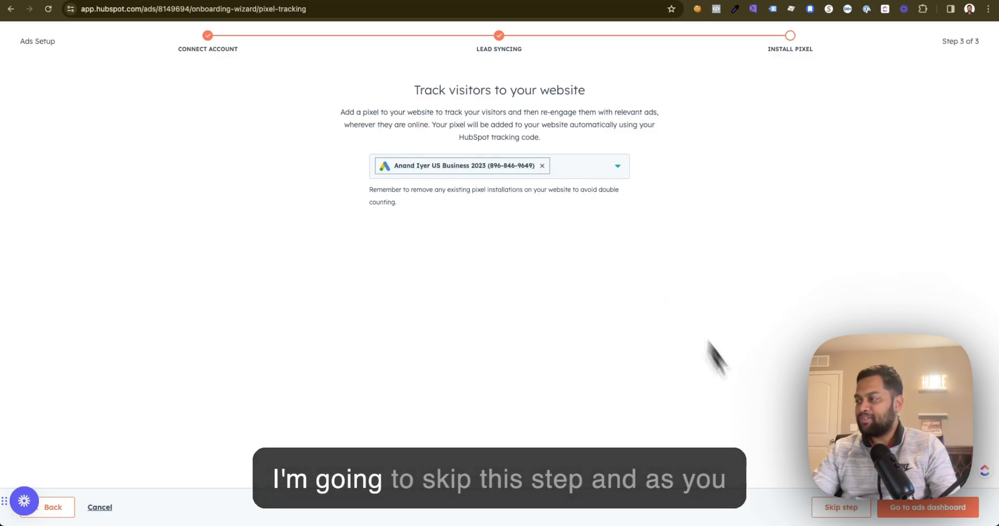
click(842, 507)
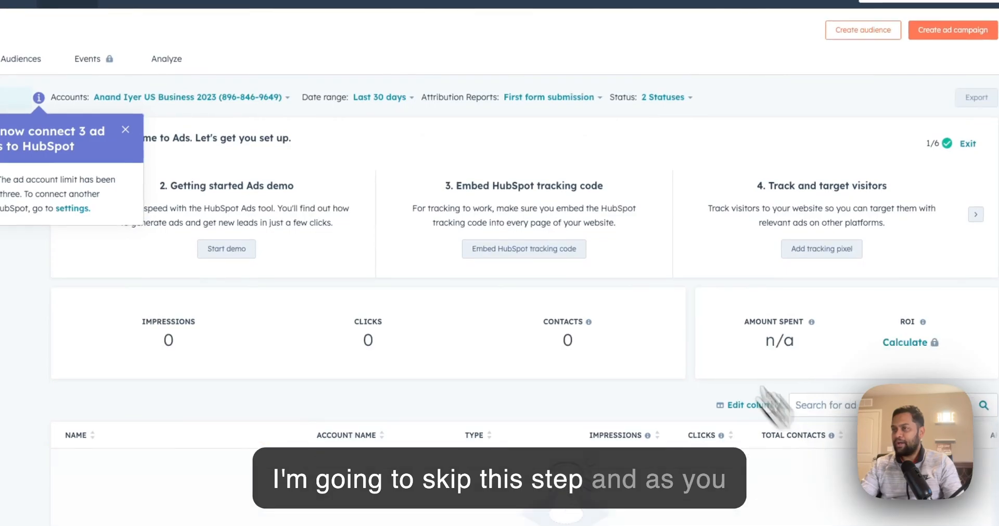
click(194, 189)
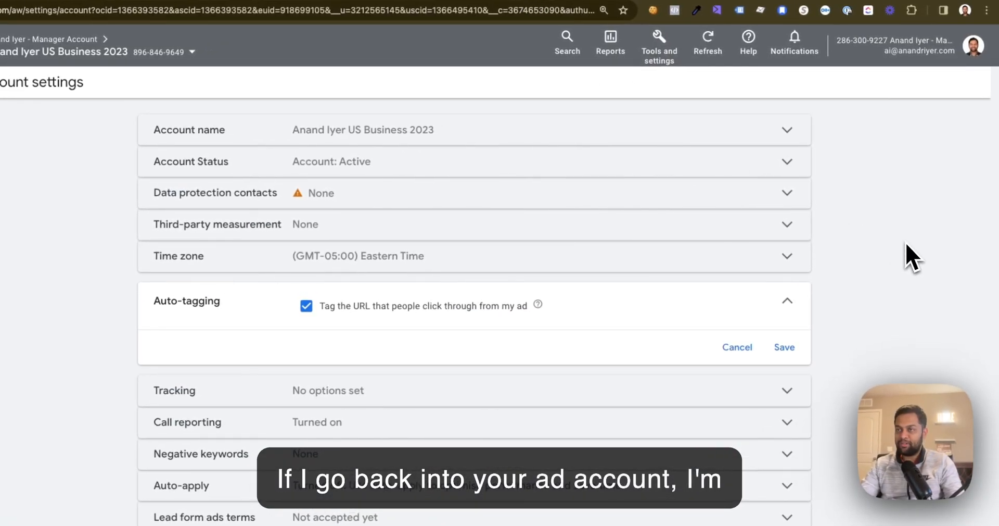
Step: In Google Ads, reload the account settings and open the linked accounts to check the HubSpot link
key(super+r)
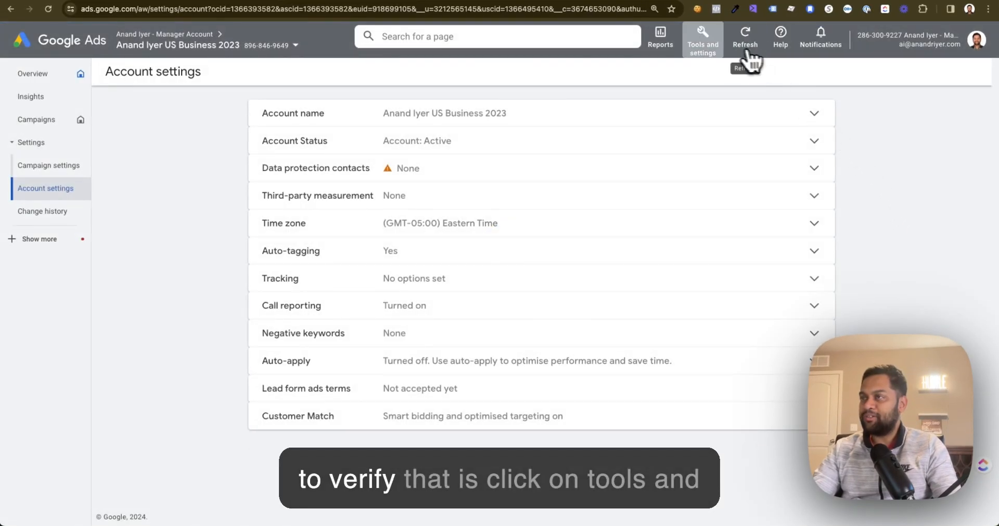
click(709, 43)
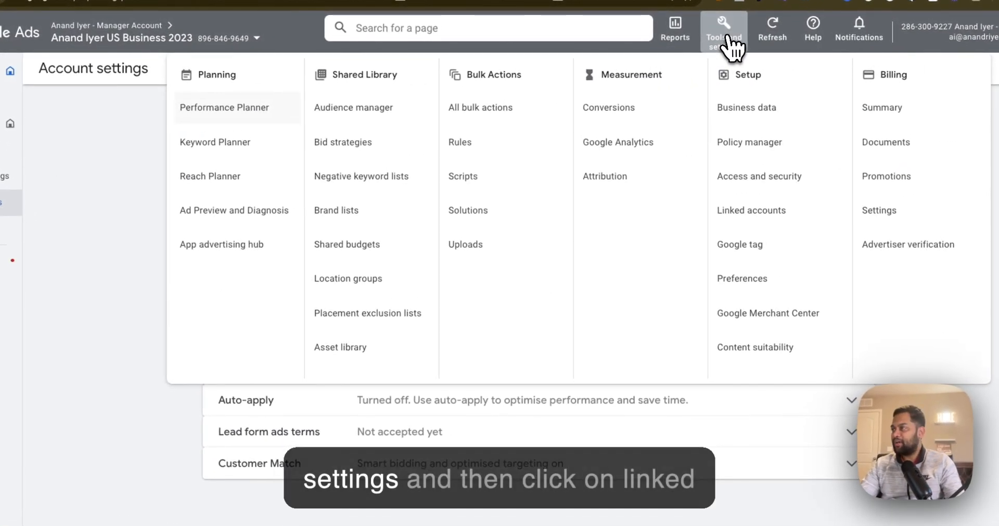
click(774, 216)
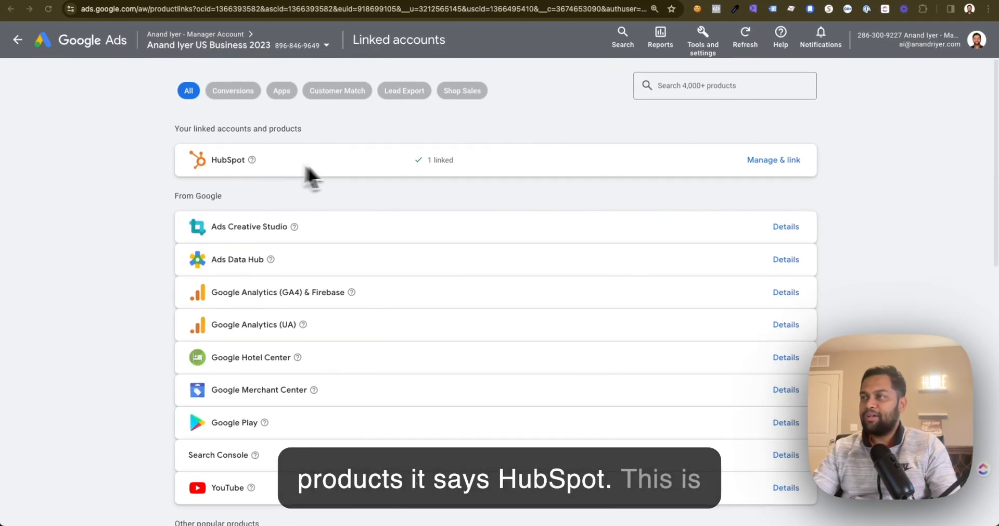
Step: Switch back to HubSpot and look over the ad management dashboard and the Audiences page
click(230, 0)
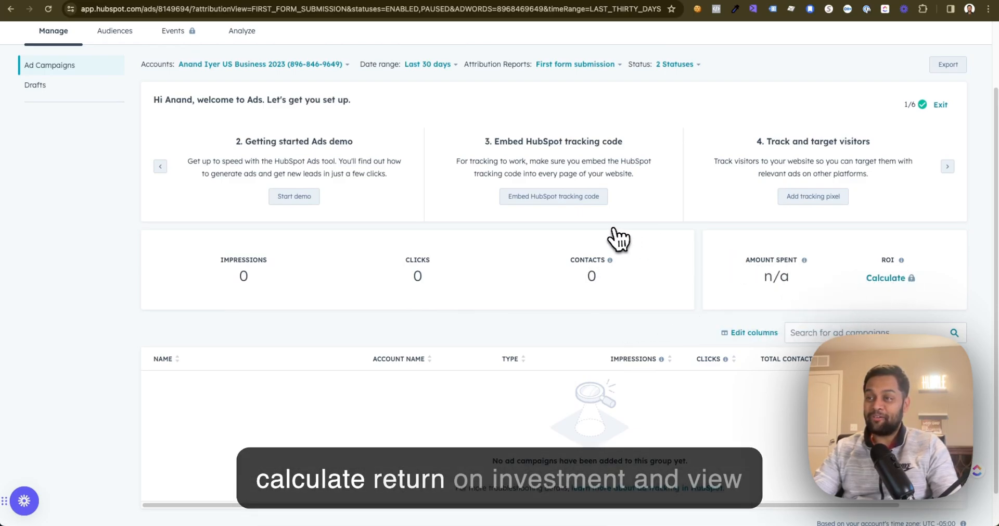
scroll(518, 379, up, 2)
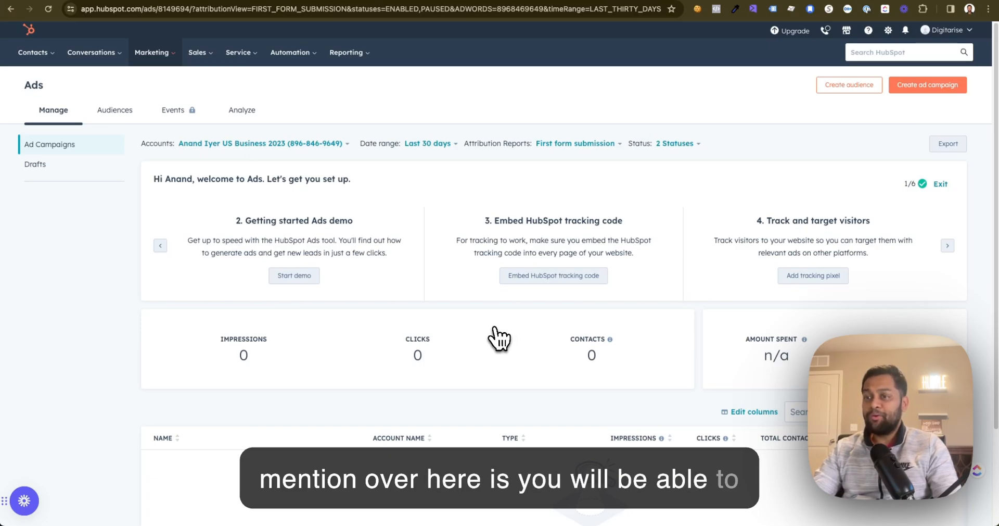
click(127, 111)
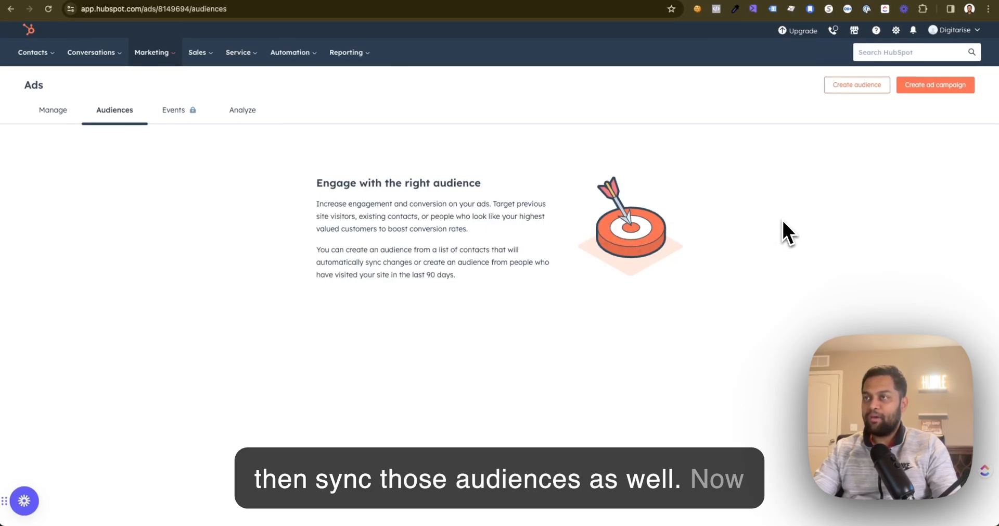
click(63, 118)
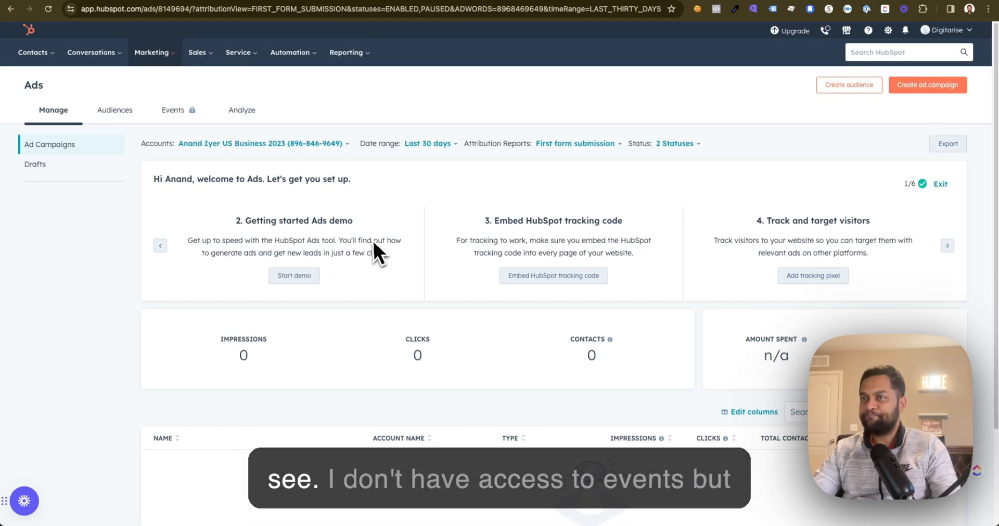
Step: Open the locked ad Events feature and review its Marketing Hub Professional upgrade page
click(173, 111)
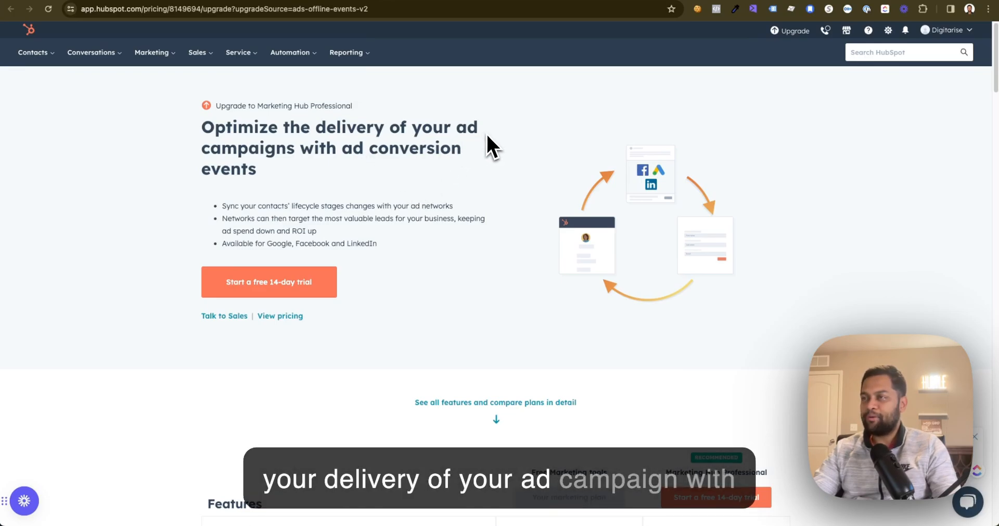
scroll(595, 242, down, 10)
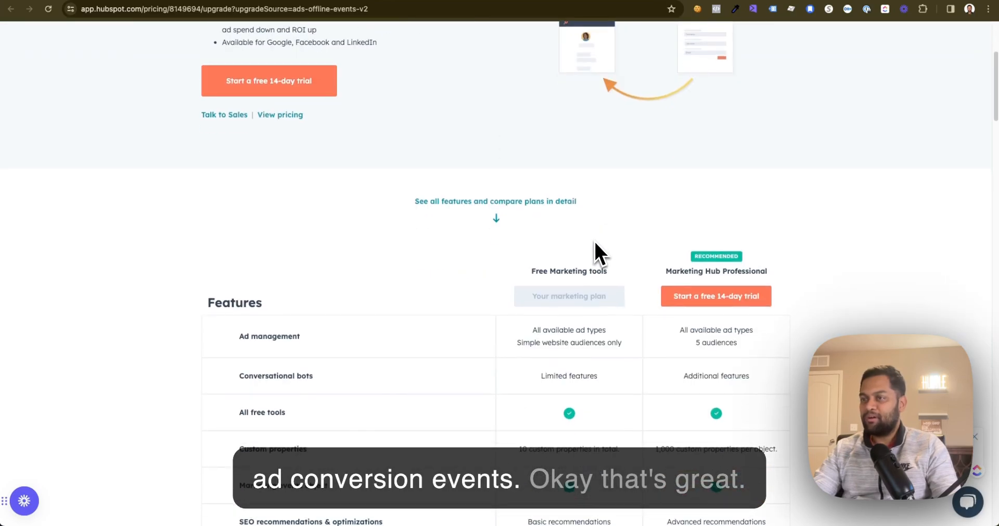
scroll(594, 240, up, 5)
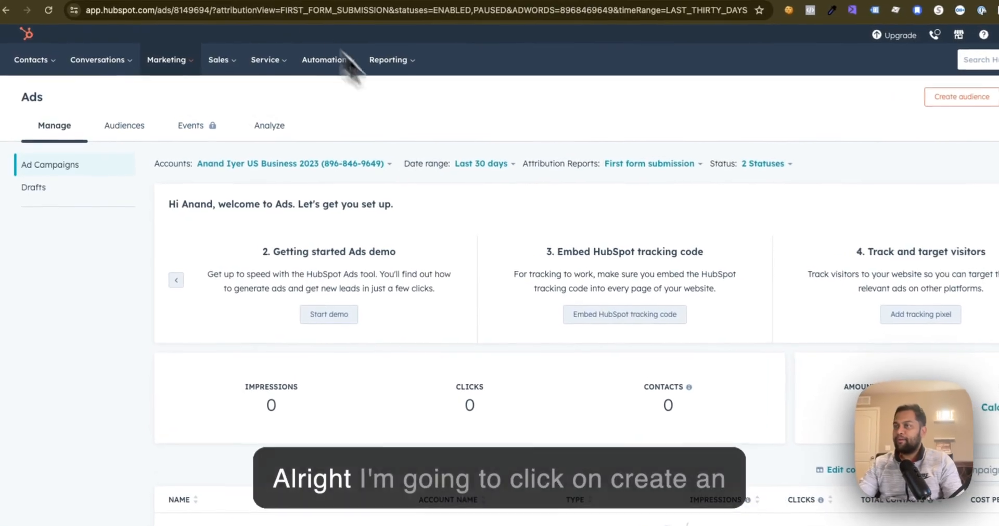
Step: Start creating a new ad audience from the Audiences page, based on a contact list
click(128, 129)
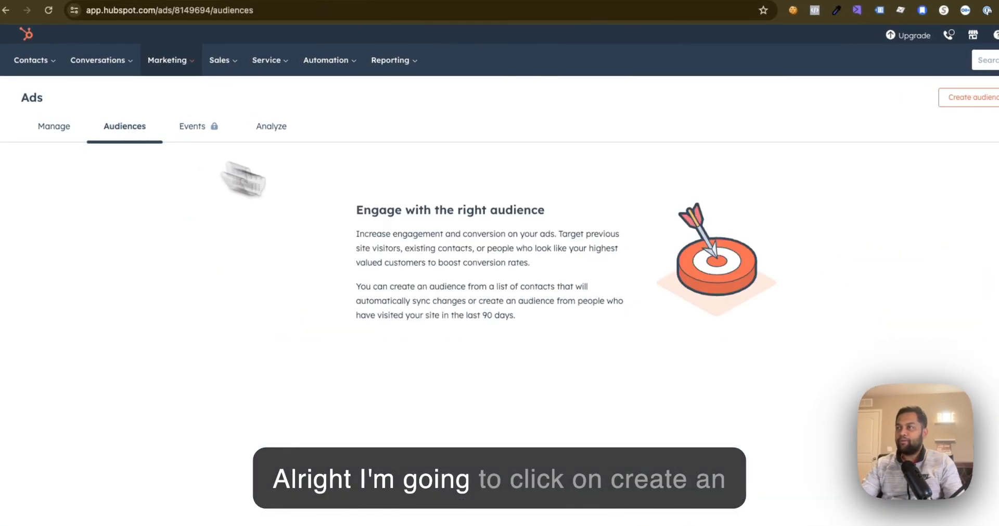
click(966, 98)
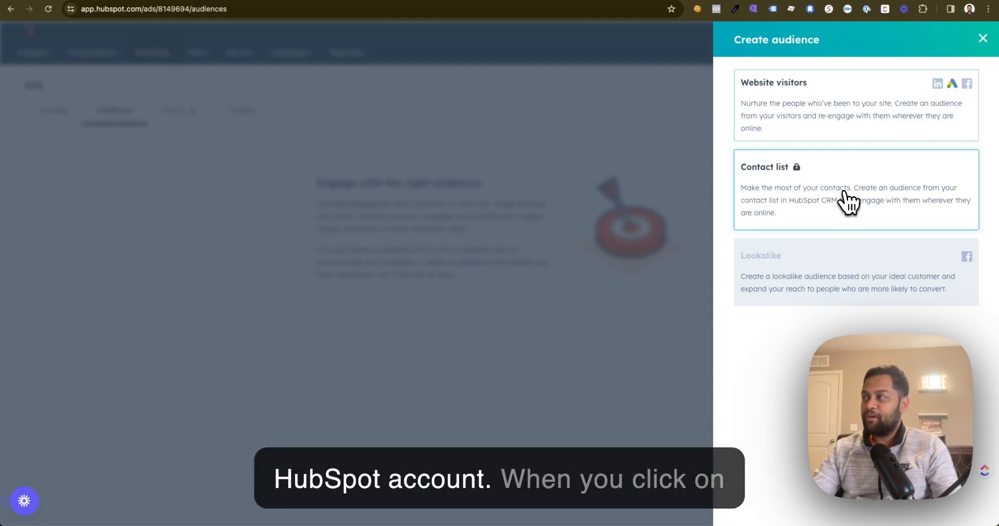
click(737, 214)
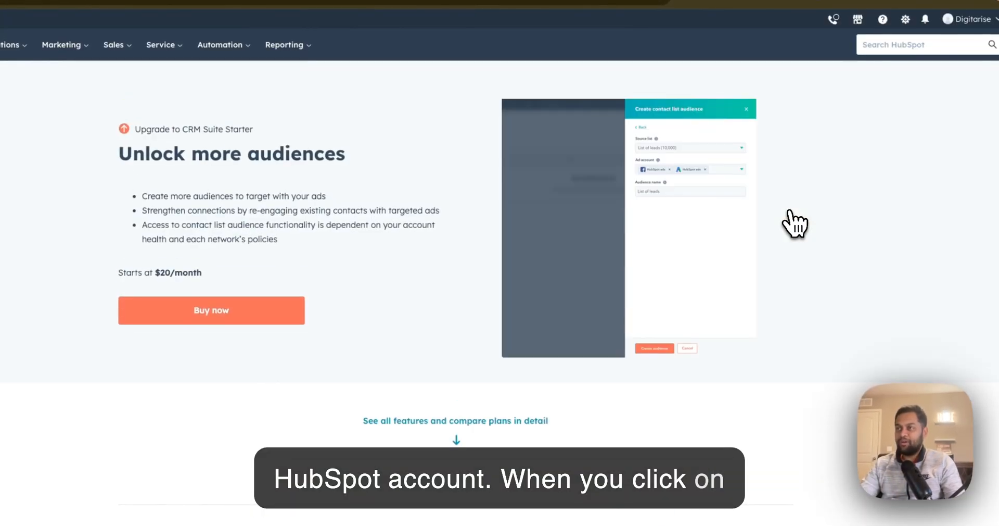
Step: Examine the CRM Suite Starter usage limits and features, and close the audience creation form in the Ads tool
scroll(449, 190, down, 10)
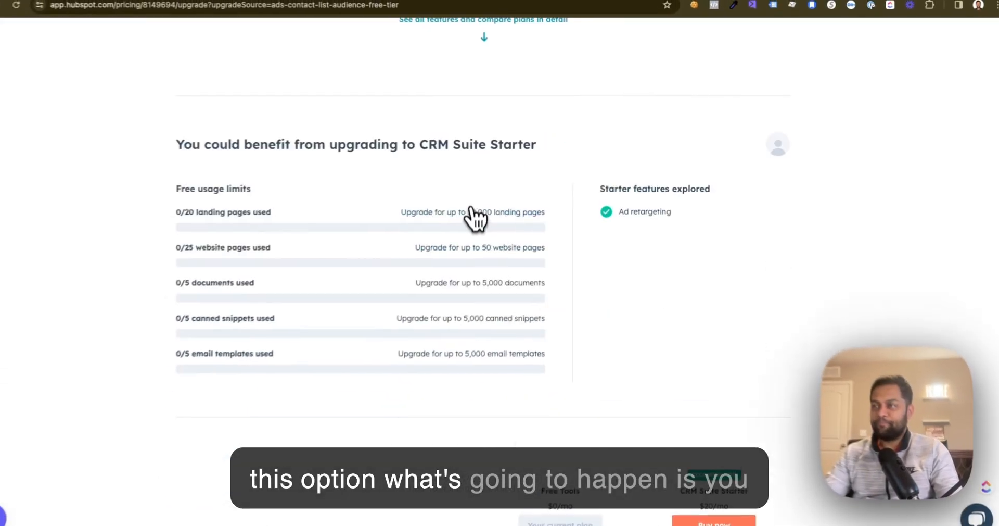
scroll(445, 242, up, 8)
scroll(437, 250, down, 4)
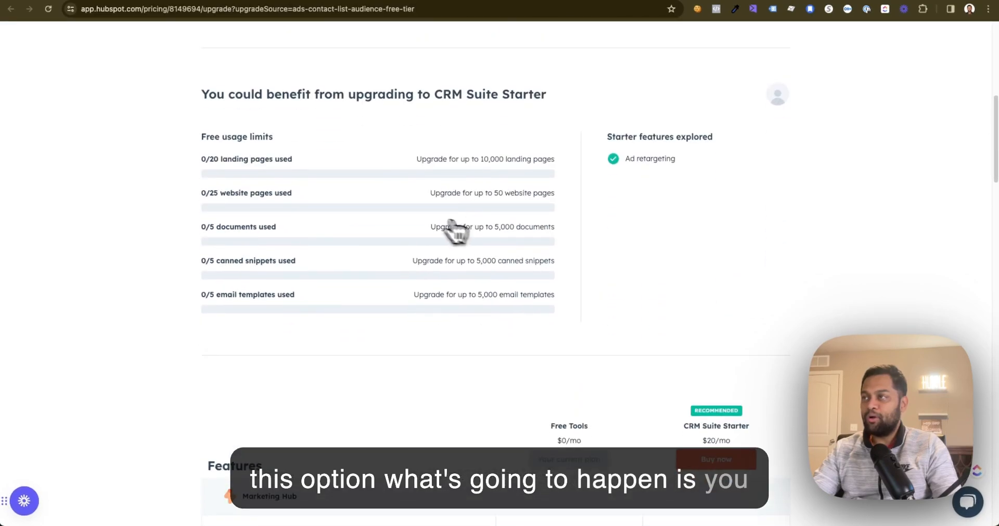
mouse_move(319, 196)
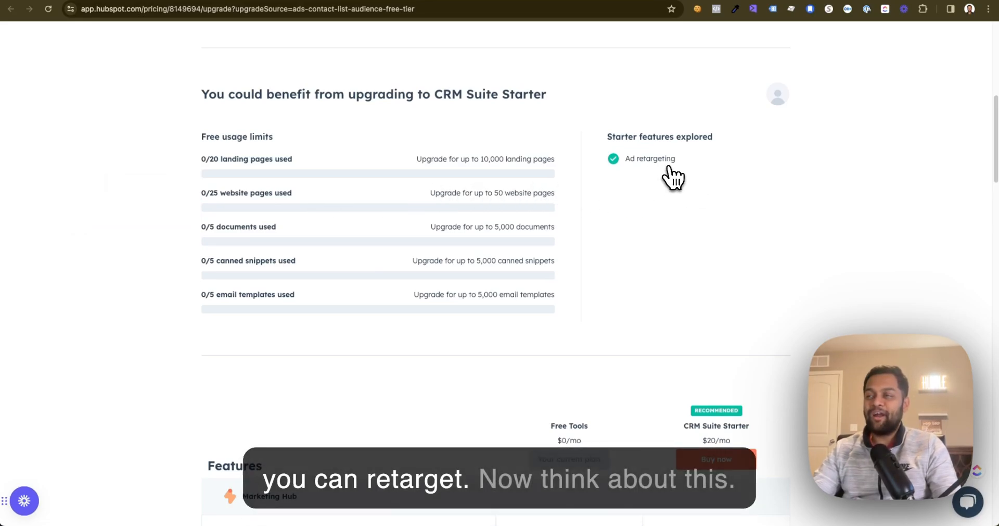
scroll(669, 178, up, 7)
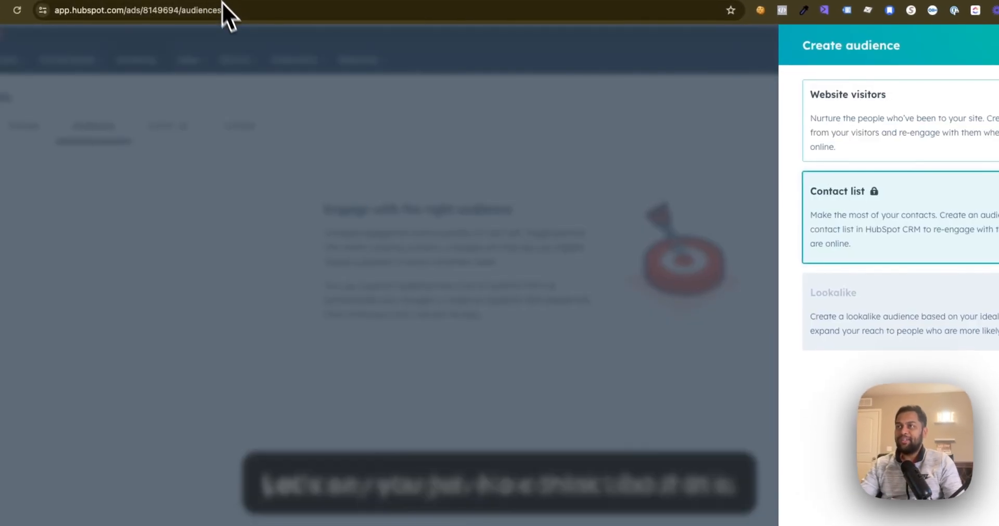
click(991, 50)
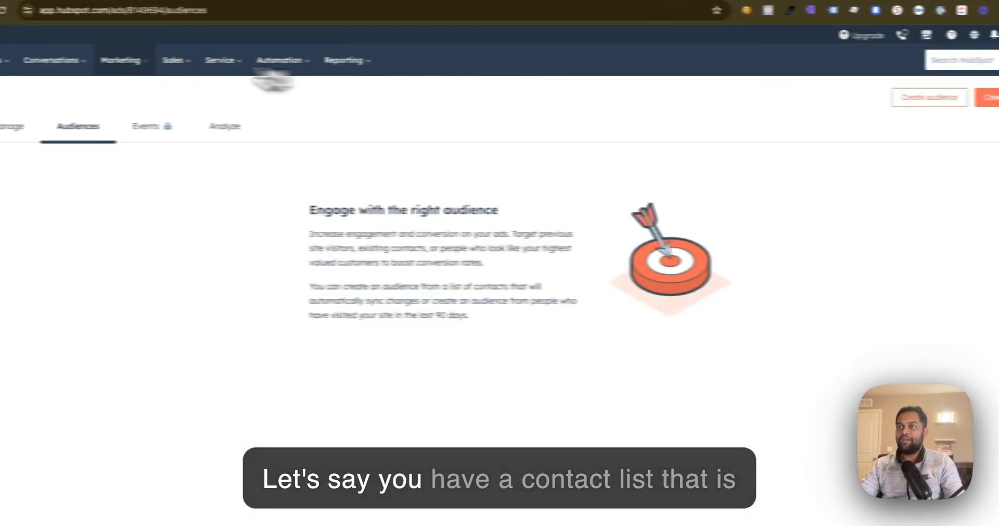
Step: Switch to Google Ads and open the Audience manager from the account overview to check its data segments
mouse_move(37, 62)
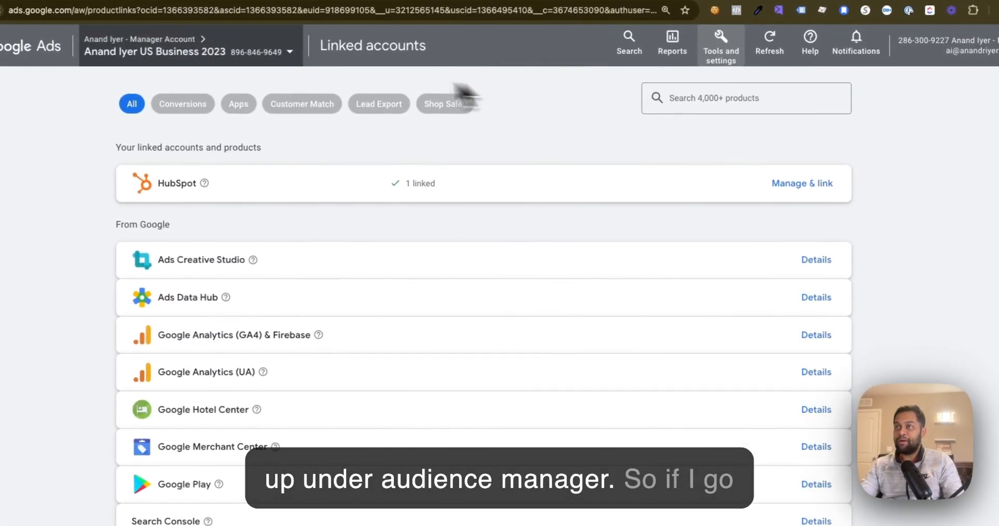
click(23, 48)
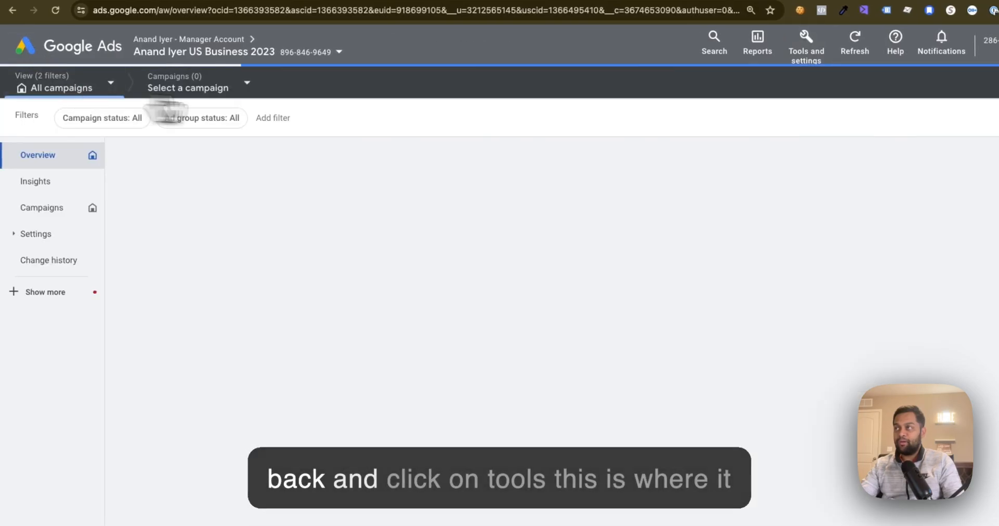
click(809, 52)
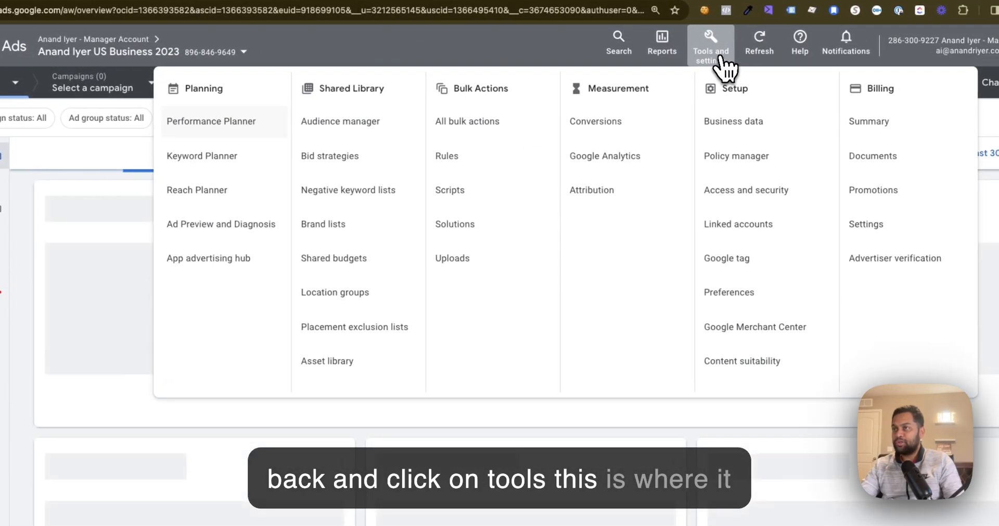
click(359, 124)
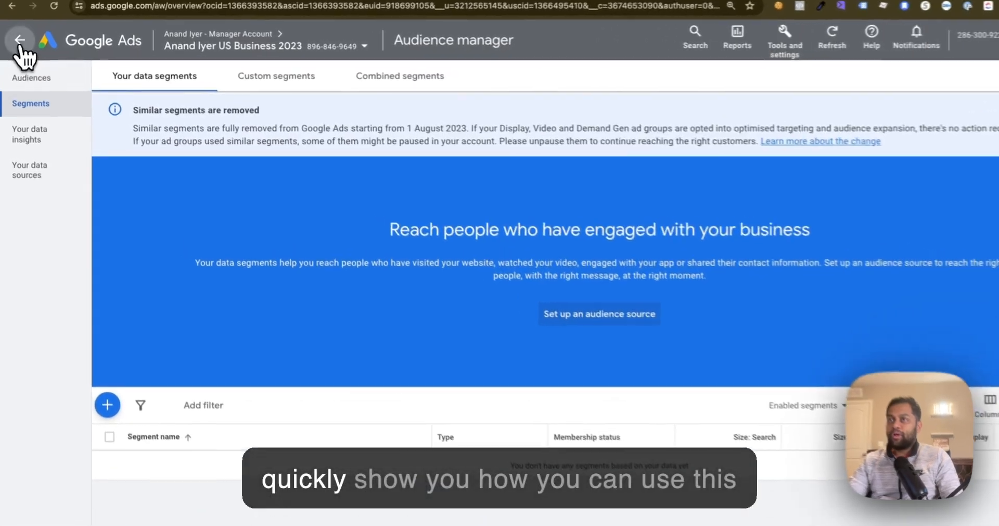
Step: Leave the Audience manager and start a new campaign with the Leads objective, continuing with the account's default conversion goal
click(17, 39)
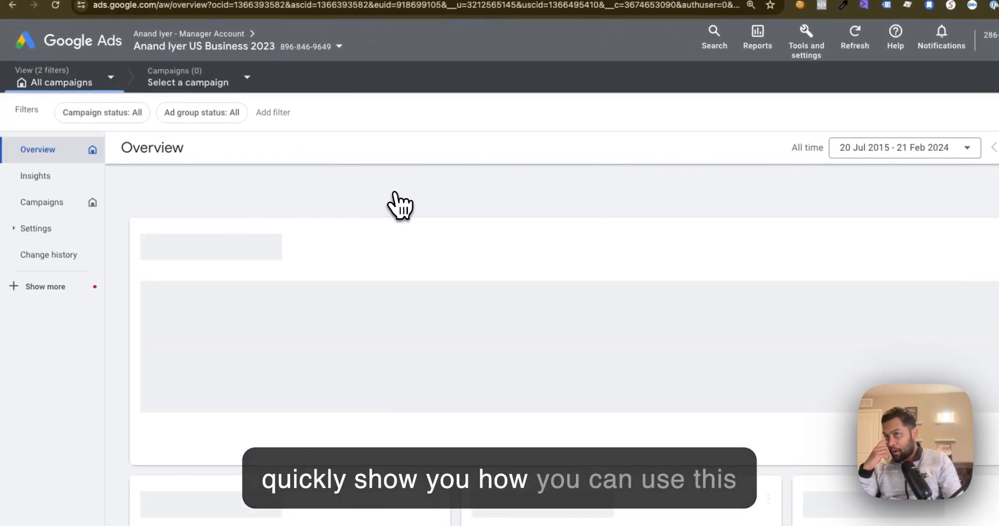
click(149, 200)
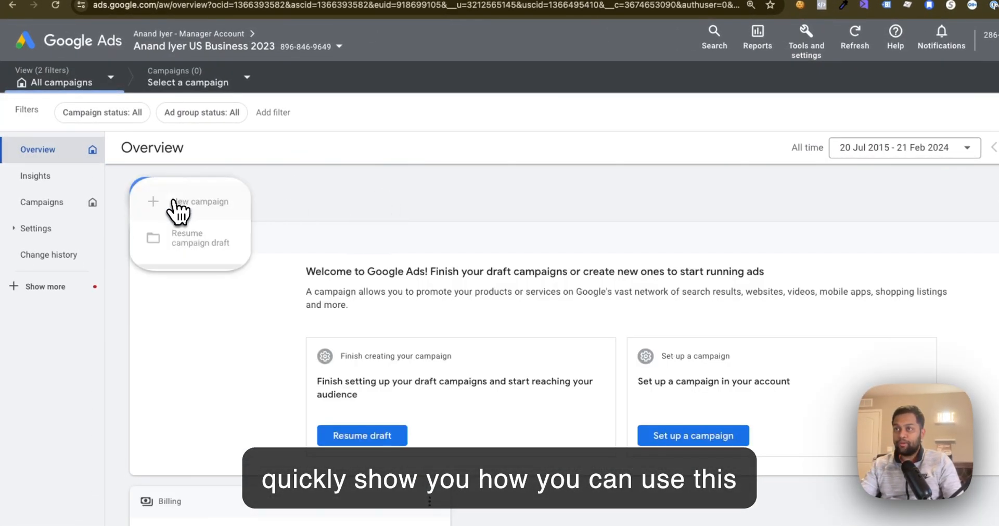
click(263, 201)
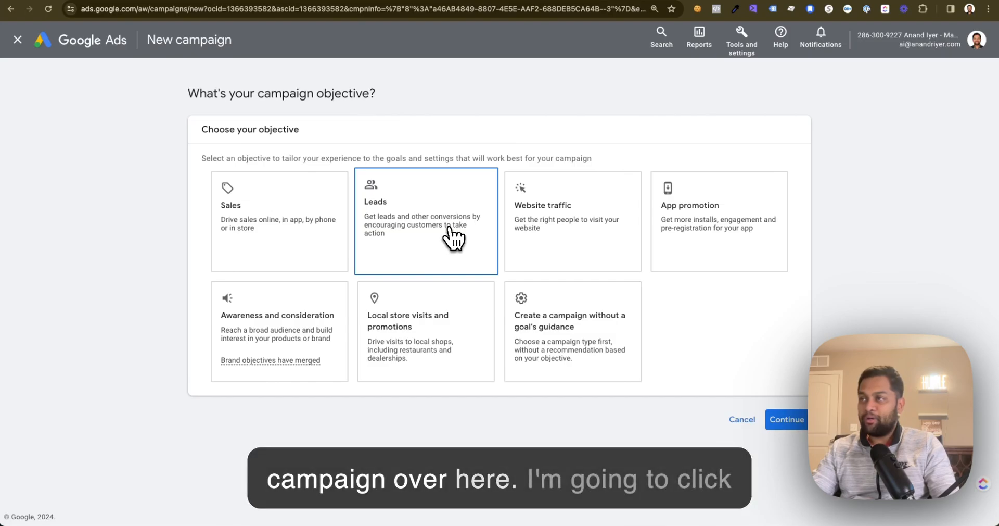
click(450, 240)
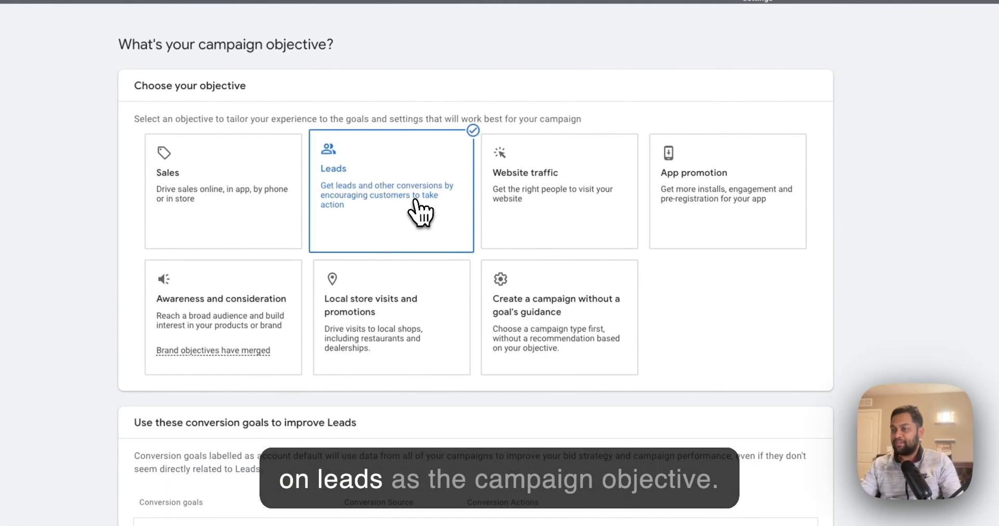
click(804, 460)
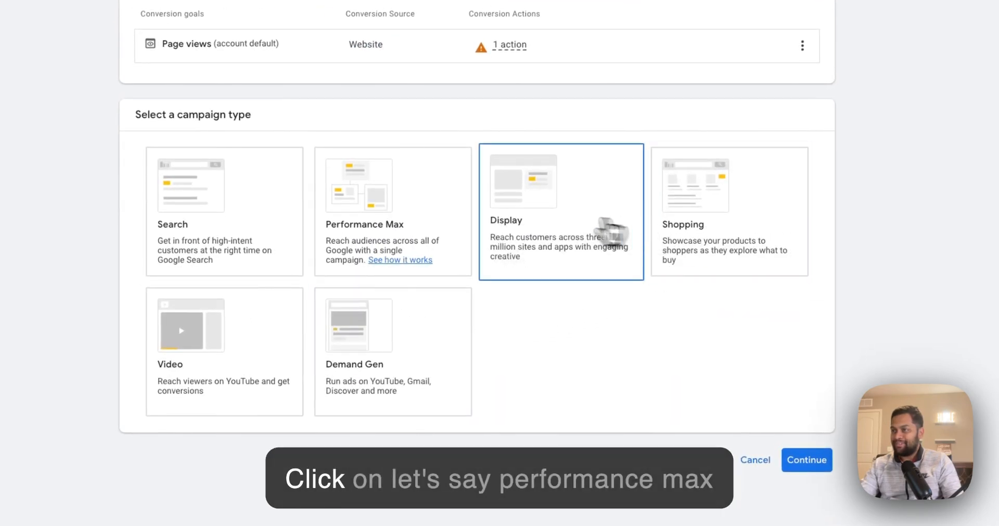
Step: Choose Performance Max as the campaign type and start a new campaign instead of finishing a saved draft
click(401, 232)
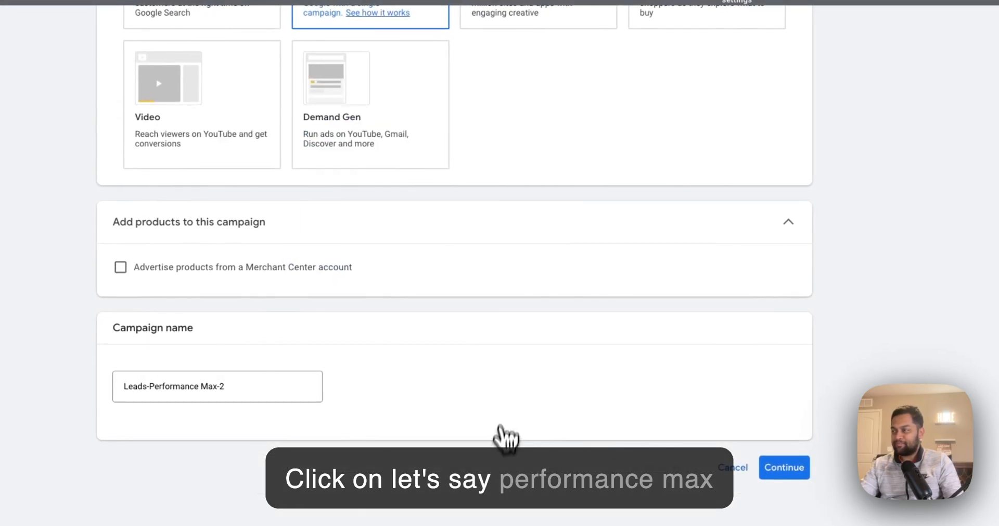
click(775, 468)
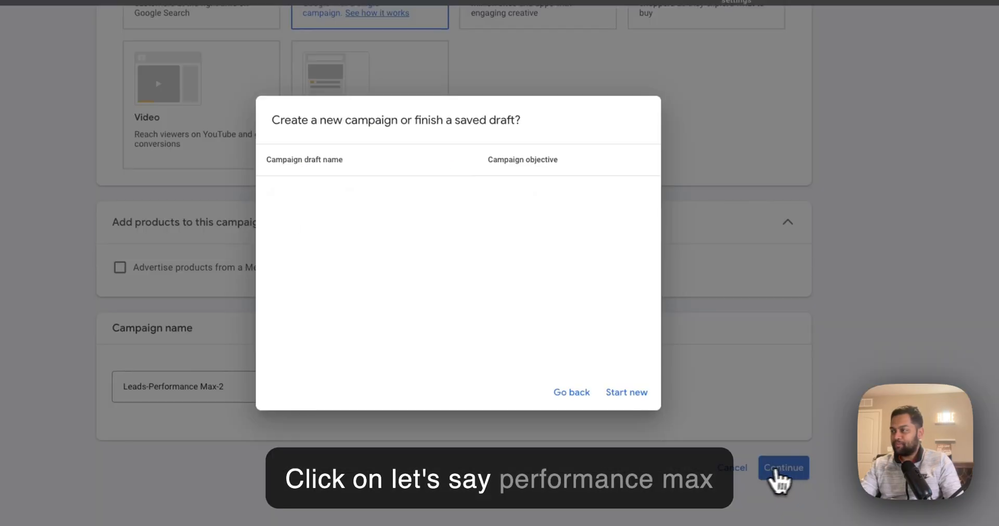
click(619, 395)
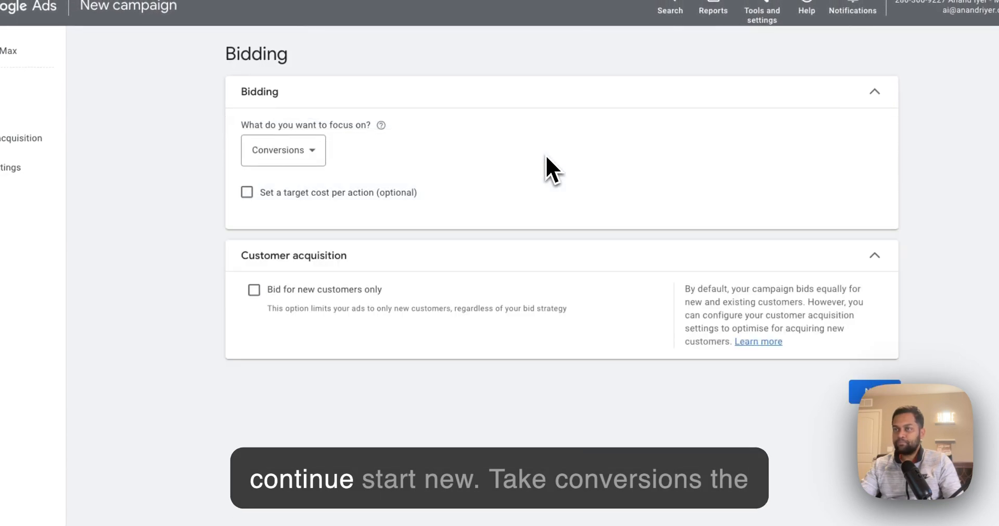
Step: Accept Conversions as the bidding focus and target United States in the campaign settings, proceeding to the asset group
click(795, 400)
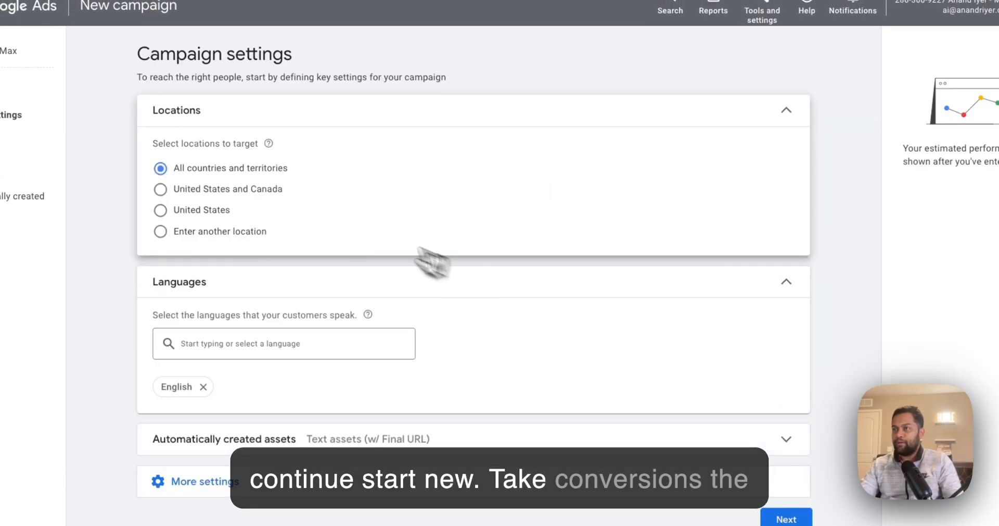
click(200, 210)
click(783, 518)
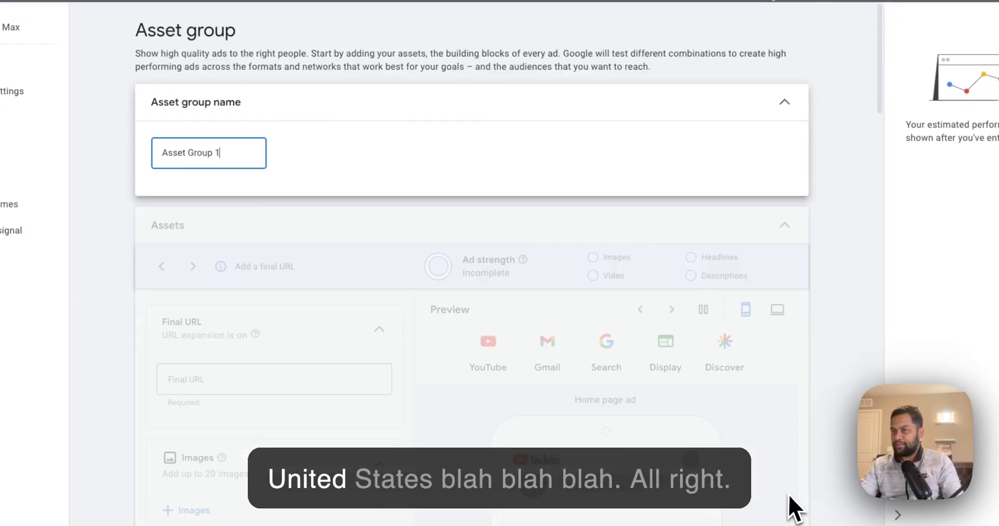
Step: Expand the additional asset types in the asset group and start adding a lead form to the campaign
scroll(424, 317, down, 5)
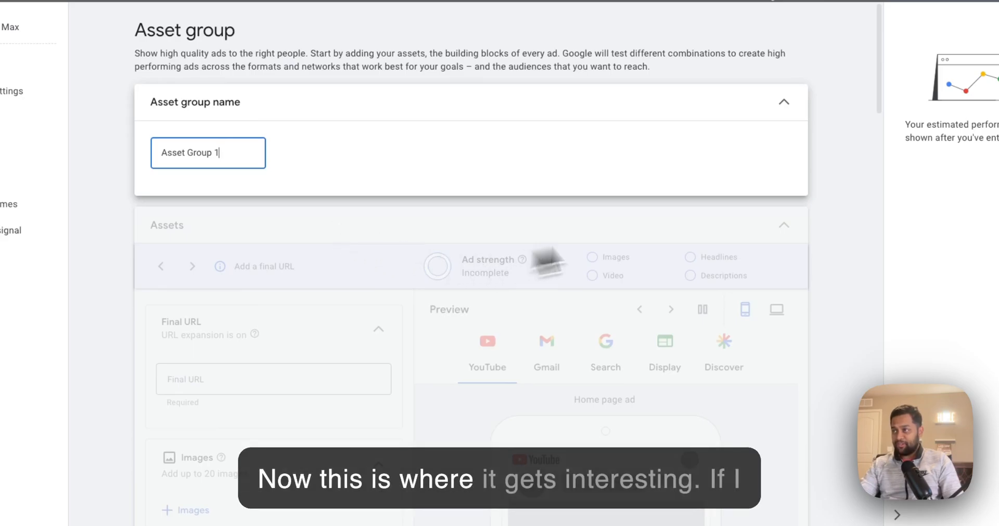
scroll(760, 301, down, 10)
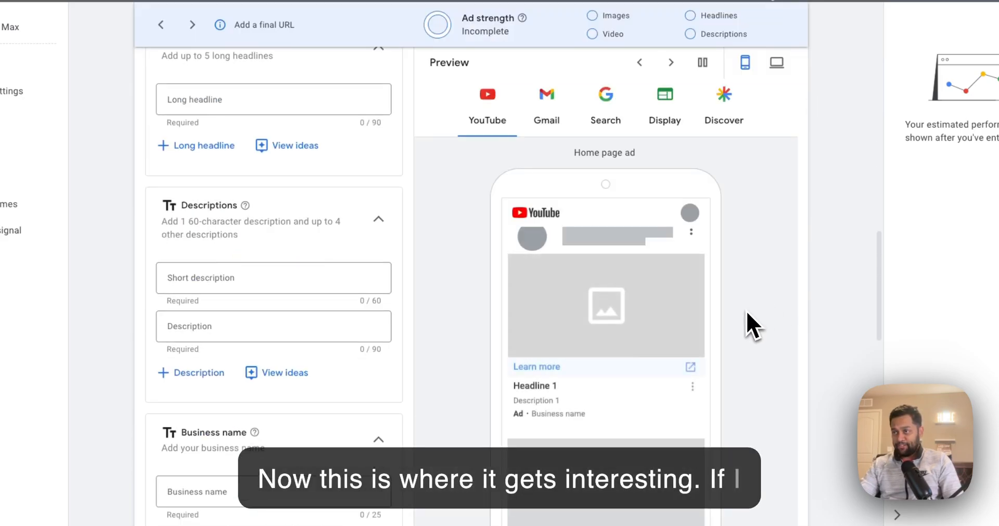
scroll(746, 315, down, 5)
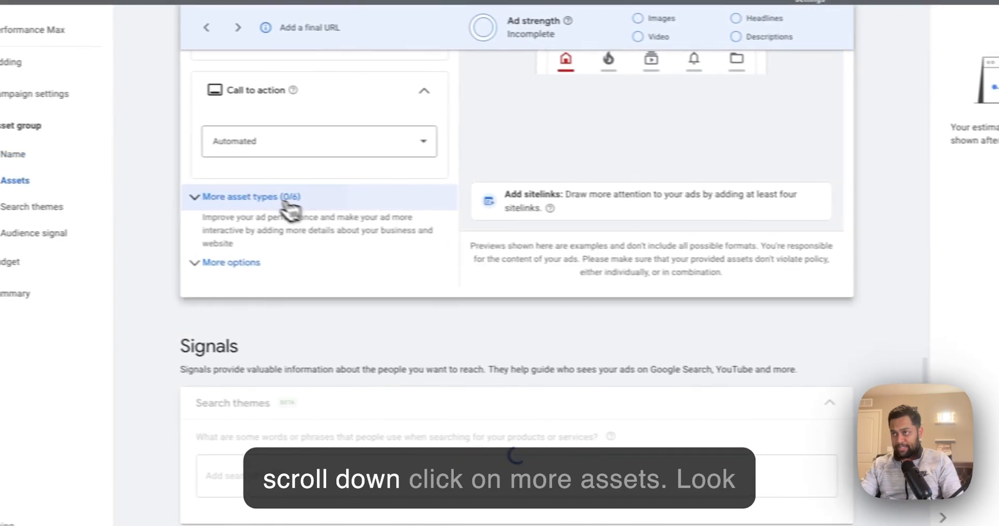
click(221, 196)
scroll(370, 237, down, 5)
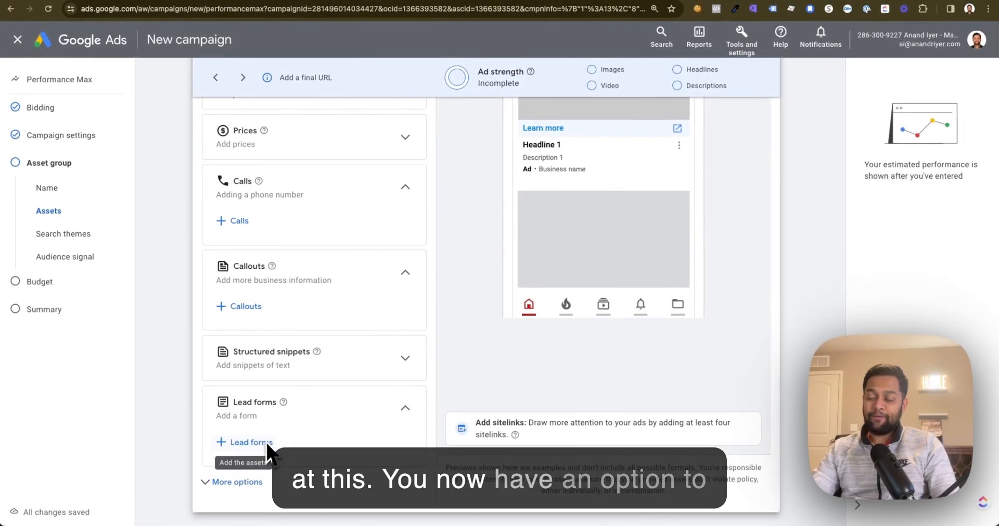
click(258, 440)
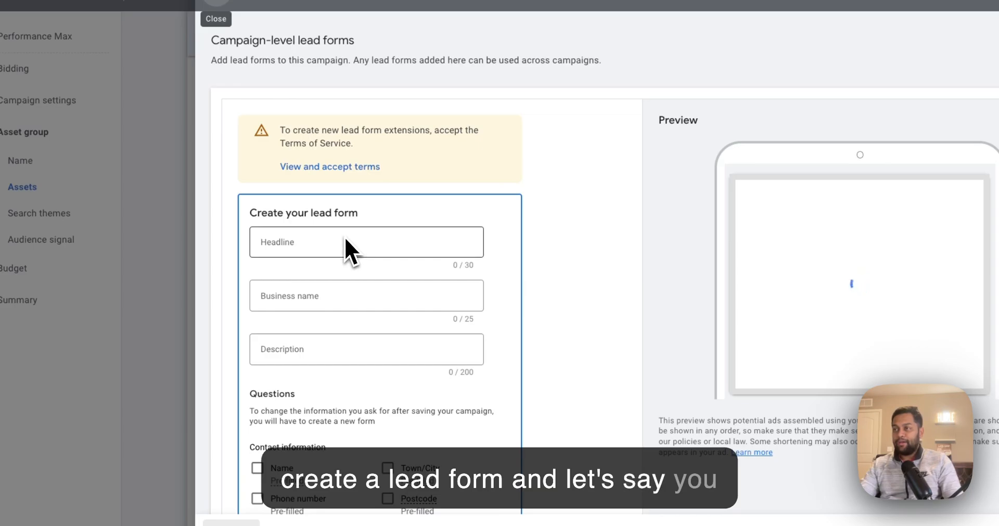
Step: Review the lead form's headline, contact questions, privacy policy, submission message and call-to-action settings
click(326, 238)
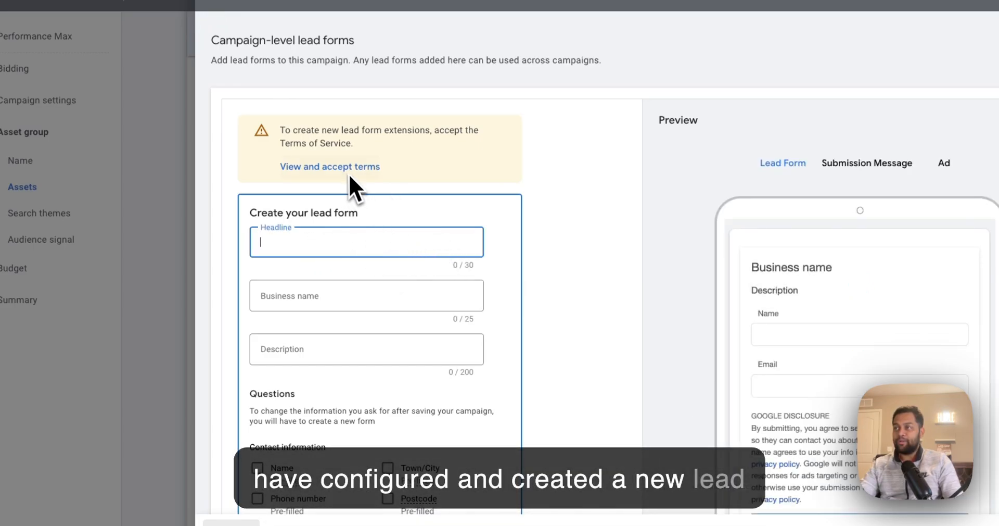
scroll(364, 312, down, 8)
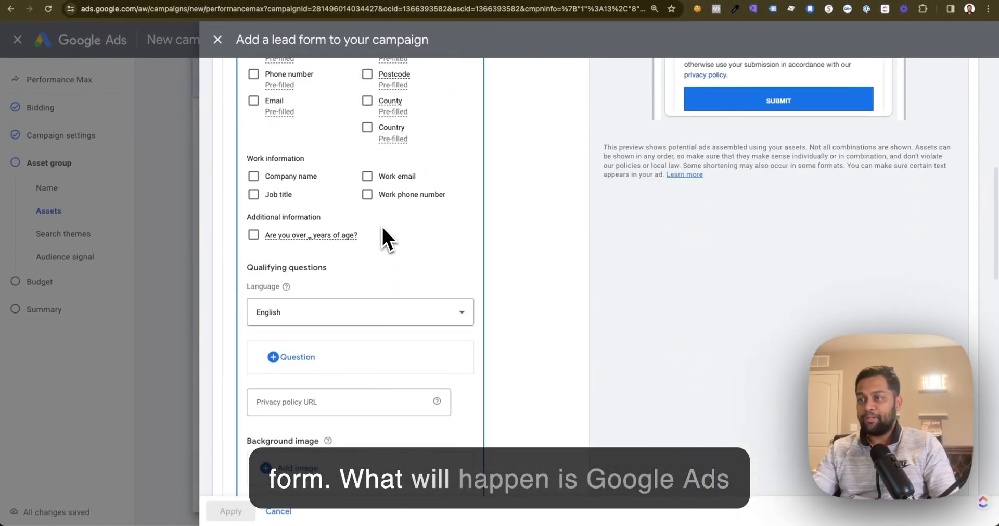
scroll(382, 229, down, 4)
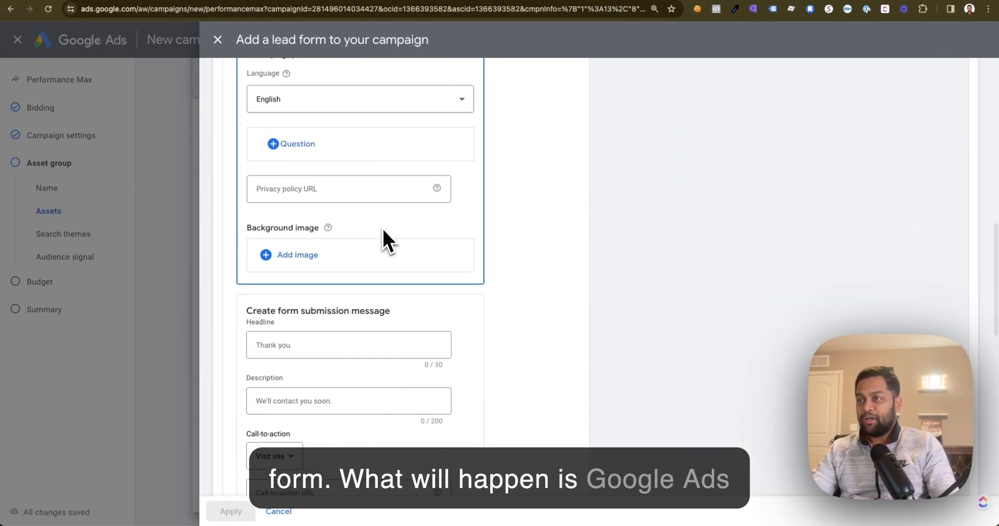
scroll(382, 229, down, 10)
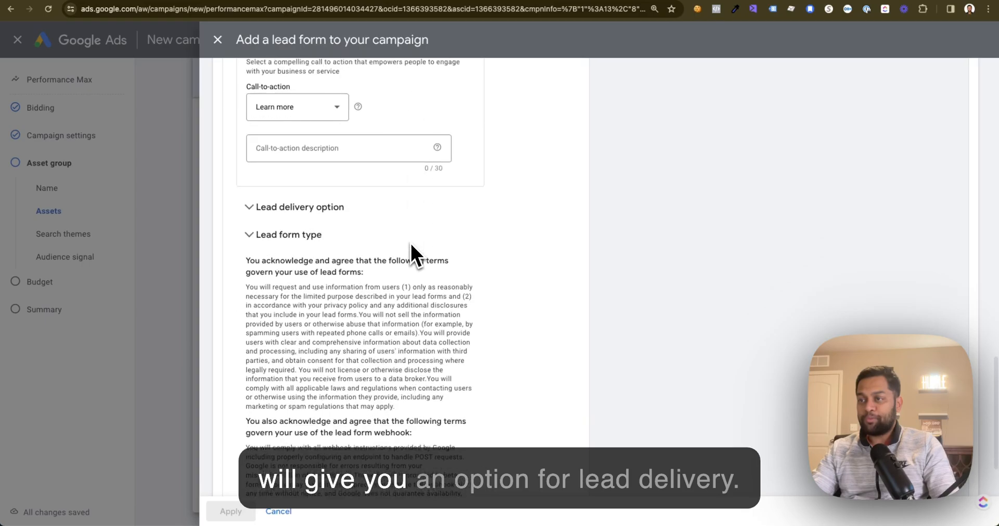
Step: Expand the lead delivery options of the lead form and examine the webhook integration fields and terms
click(313, 207)
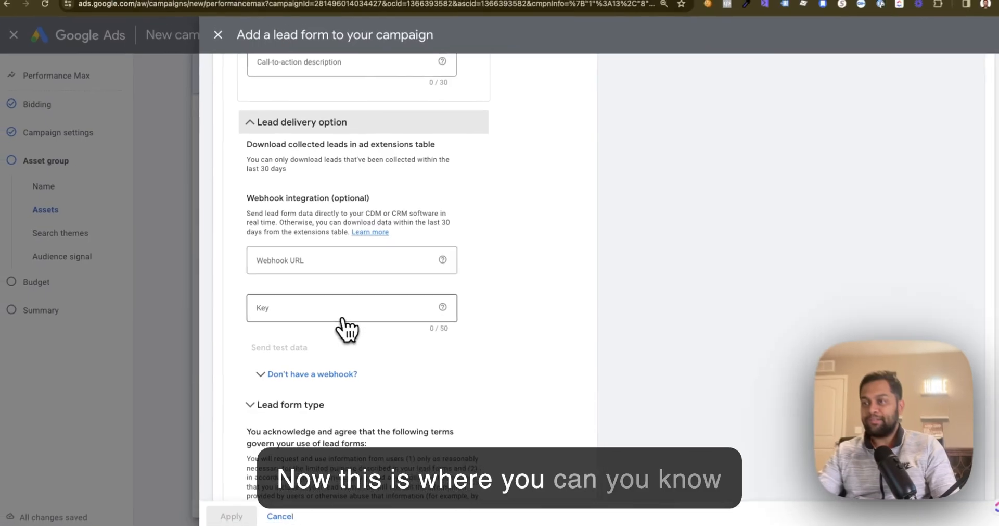
scroll(341, 328, down, 5)
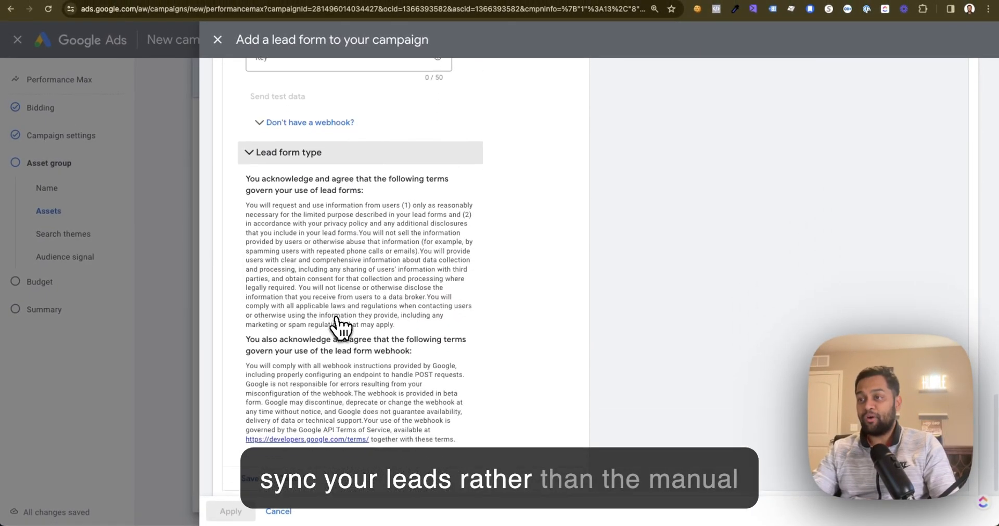
scroll(341, 328, up, 7)
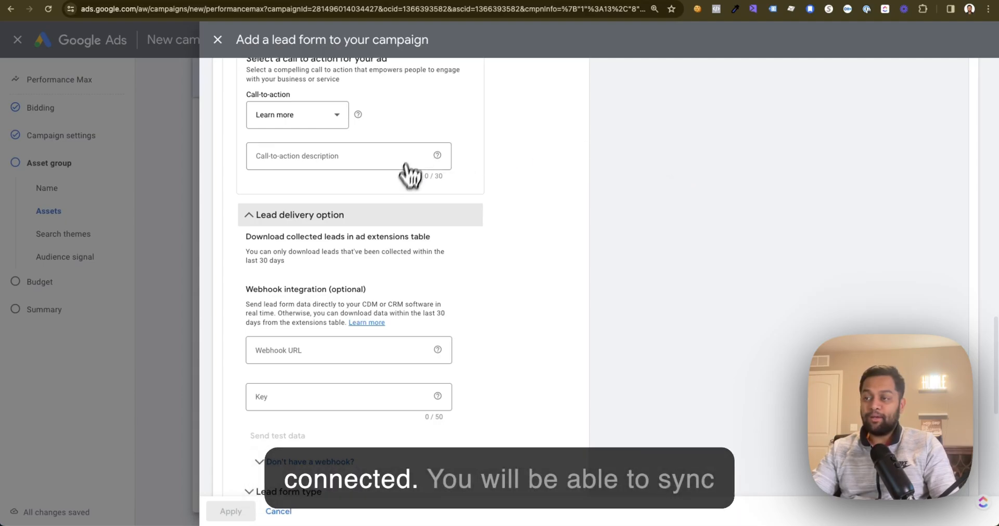
scroll(403, 198, down, 5)
scroll(291, 404, down, 3)
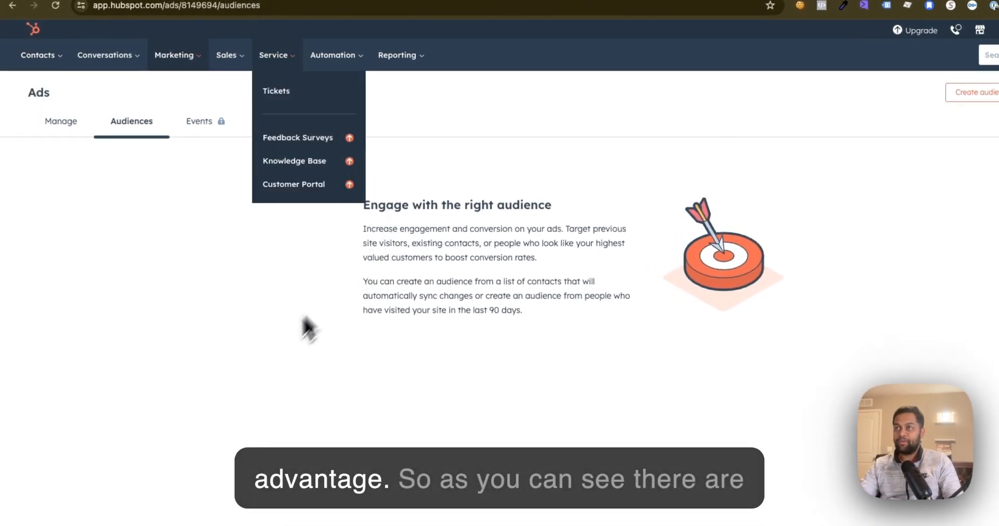
Step: Switch to HubSpot and open the Ads management page to review the connected account's campaign dashboard
click(65, 134)
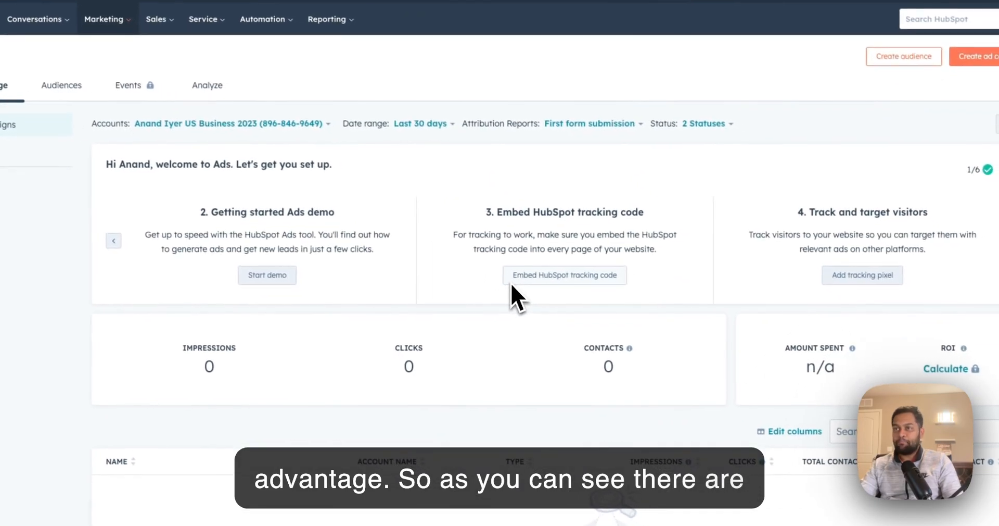
scroll(509, 283, down, 1)
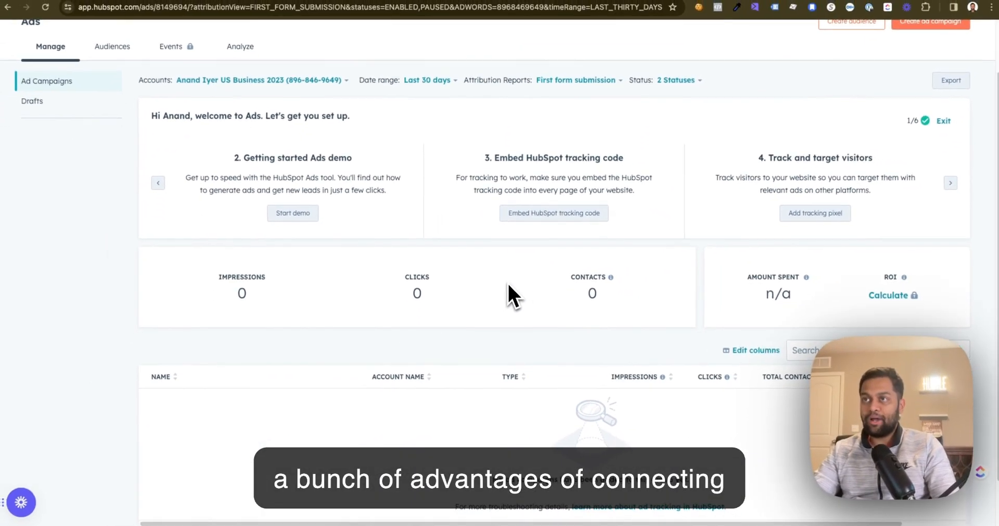